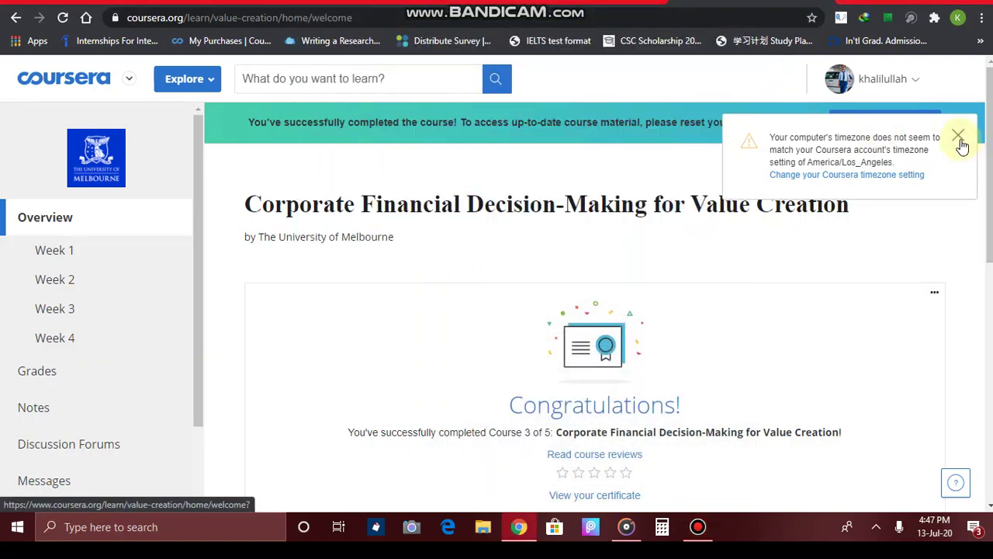
# Step: Close the timezone mismatch warning on the course welcome page
pyautogui.click(959, 138)
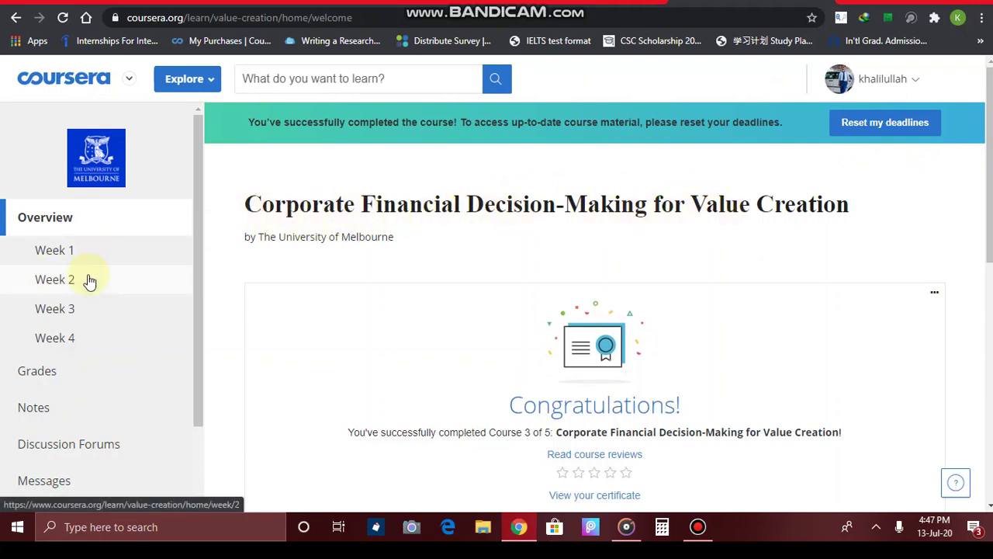
# Step: Go to Week 4 and open the Peer-graded Peer Assessment assignment worth 20%
pyautogui.click(80, 347)
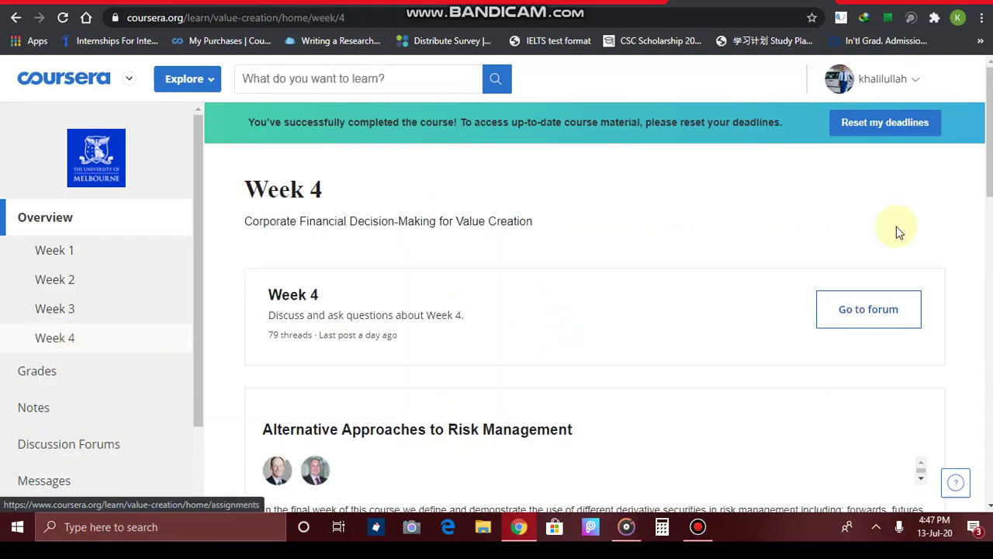
pyautogui.moveTo(990, 132); pyautogui.dragTo(989, 404)
pyautogui.click(584, 411)
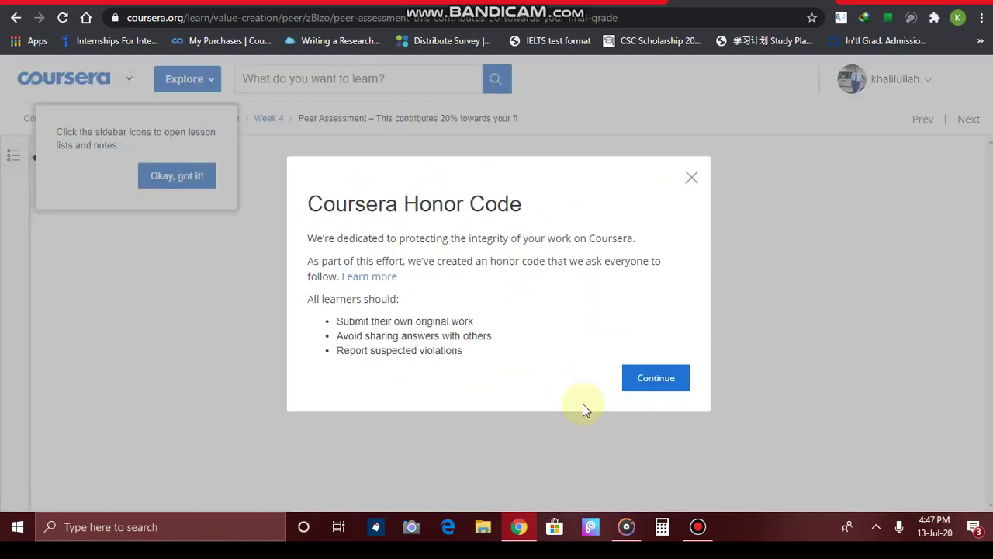
# Step: Accept the Honor Code, dismiss the sidebar tip, and read the instructions and Part A cash-flow table
pyautogui.click(655, 379)
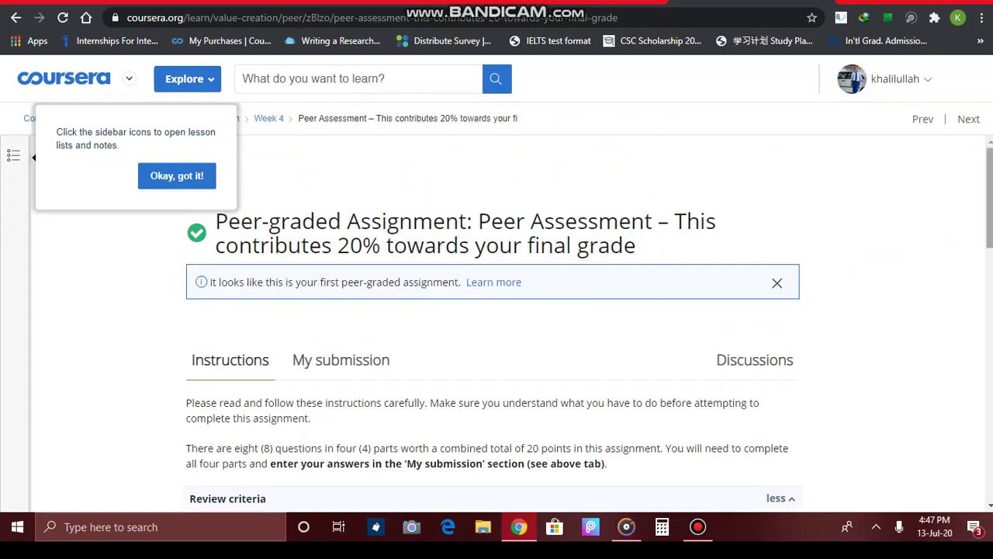
pyautogui.scroll(-3, 455, 277)
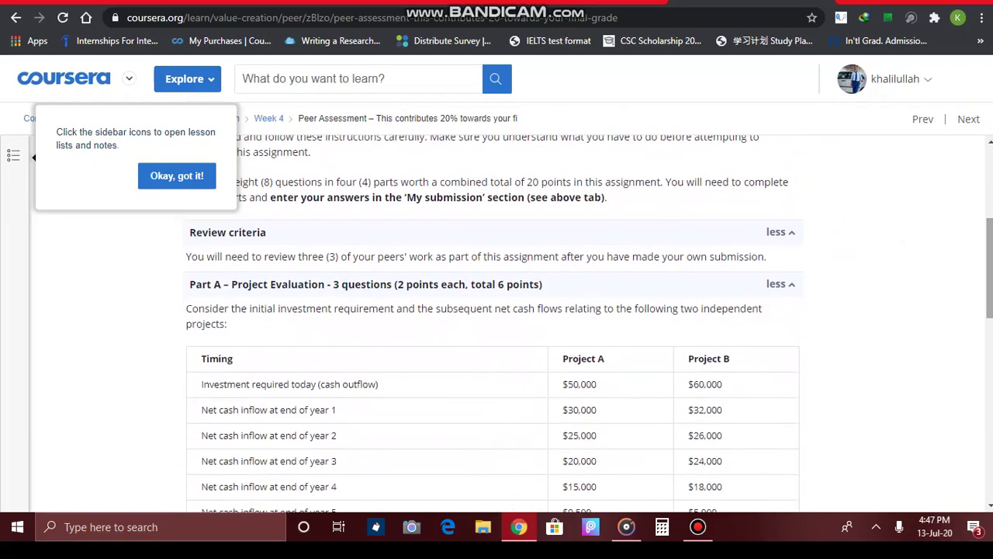
pyautogui.click(198, 176)
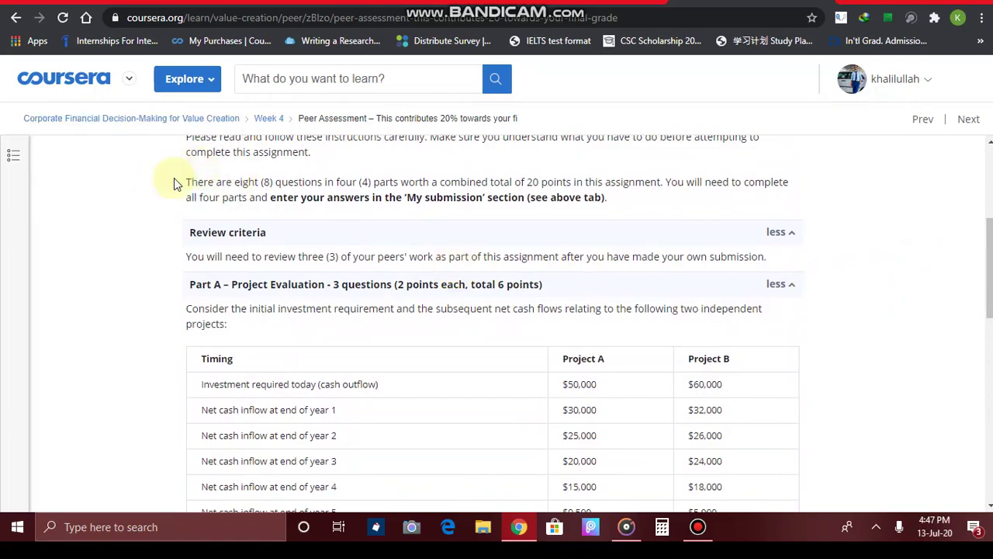
pyautogui.scroll(4, 148, 197)
pyautogui.scroll(-8, 148, 198)
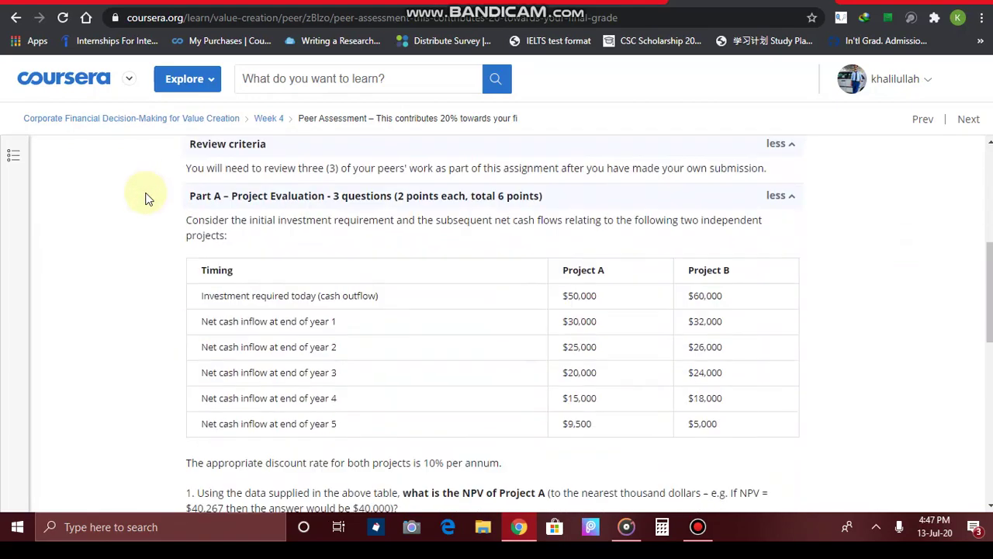
pyautogui.scroll(-4, 148, 197)
pyautogui.scroll(12, 149, 198)
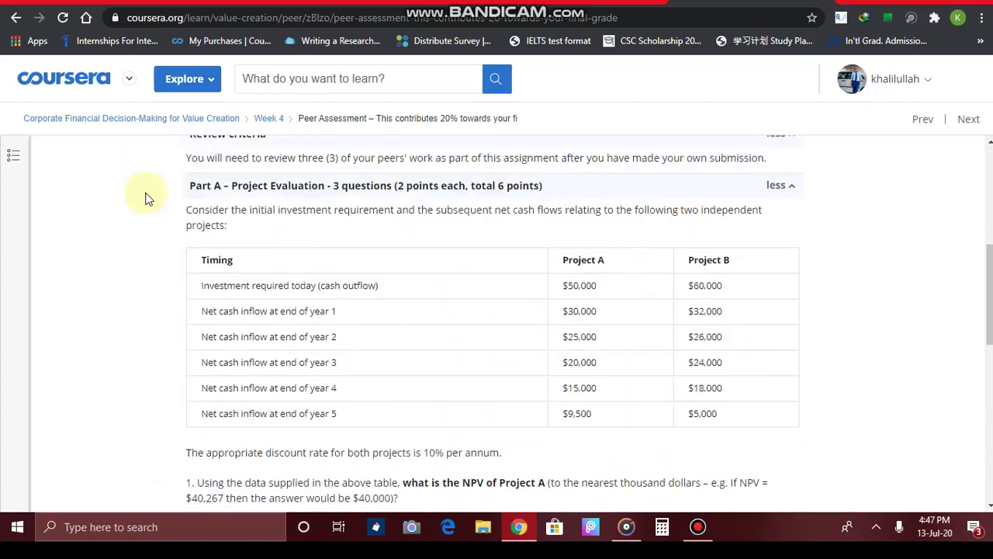
# Step: Read my submitted answers with their peer grades and feedback, then go back to the course home
pyautogui.click(304, 364)
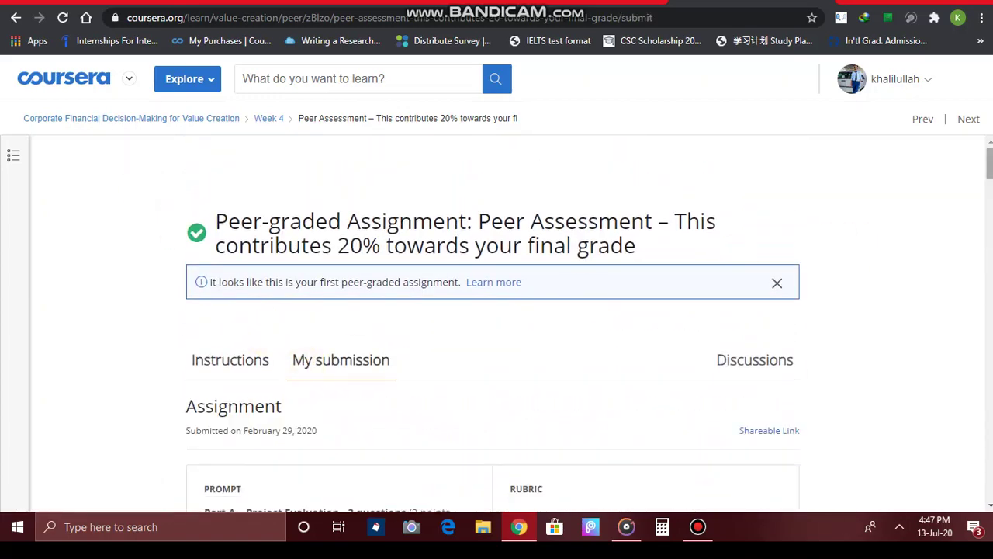
pyautogui.scroll(-1, 986, 171)
pyautogui.scroll(-2, 590, 331)
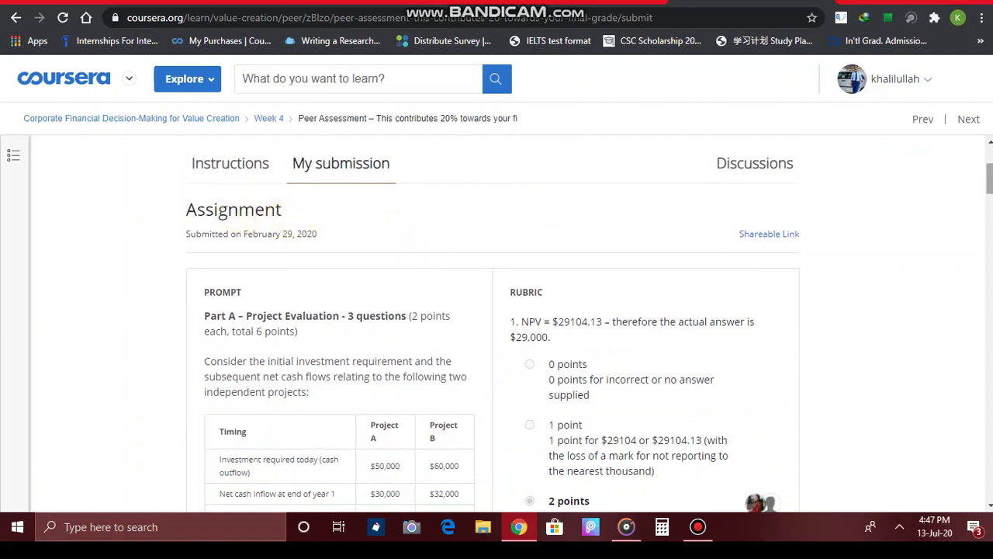
pyautogui.scroll(-1, 989, 178)
pyautogui.scroll(-2, 989, 183)
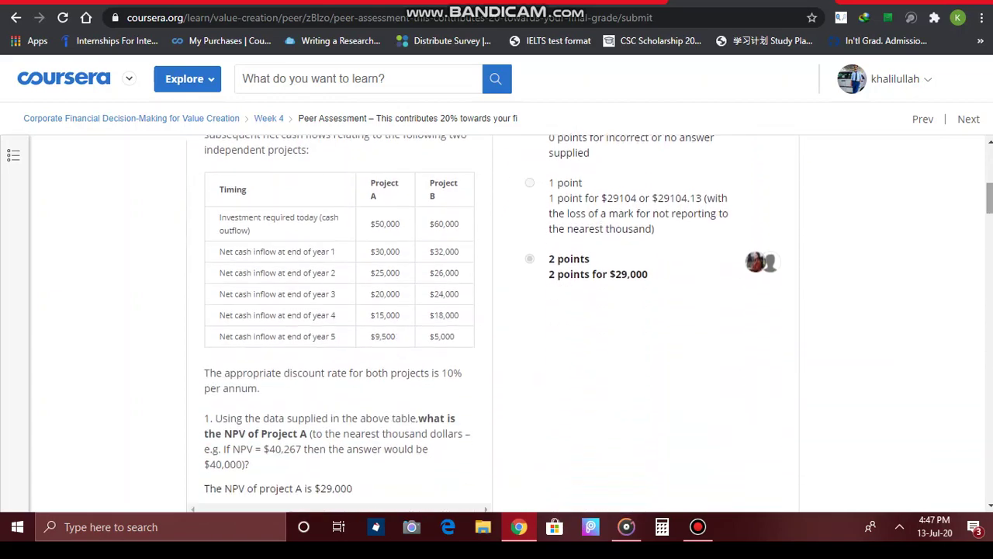
pyautogui.scroll(-9, 616, 267)
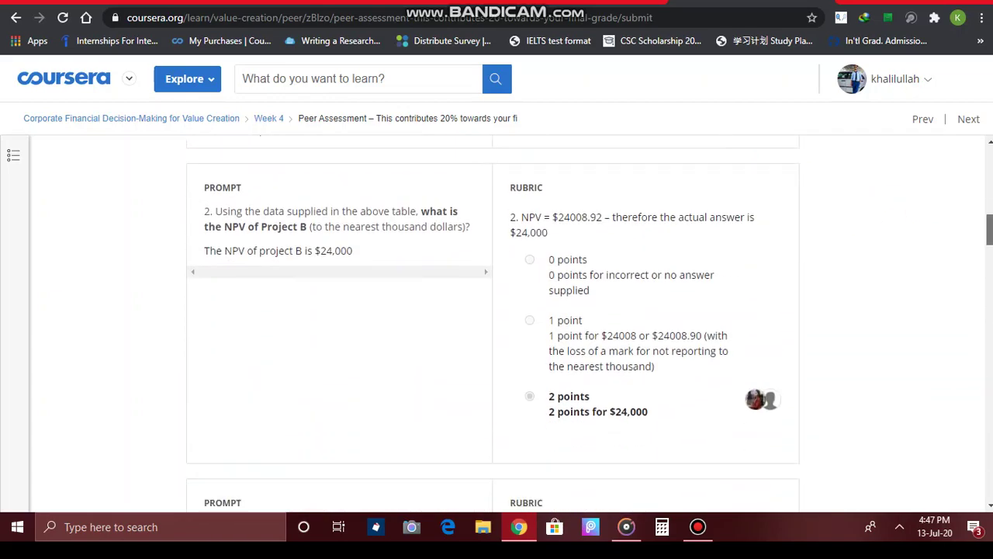
pyautogui.moveTo(989, 262); pyautogui.dragTo(989, 467)
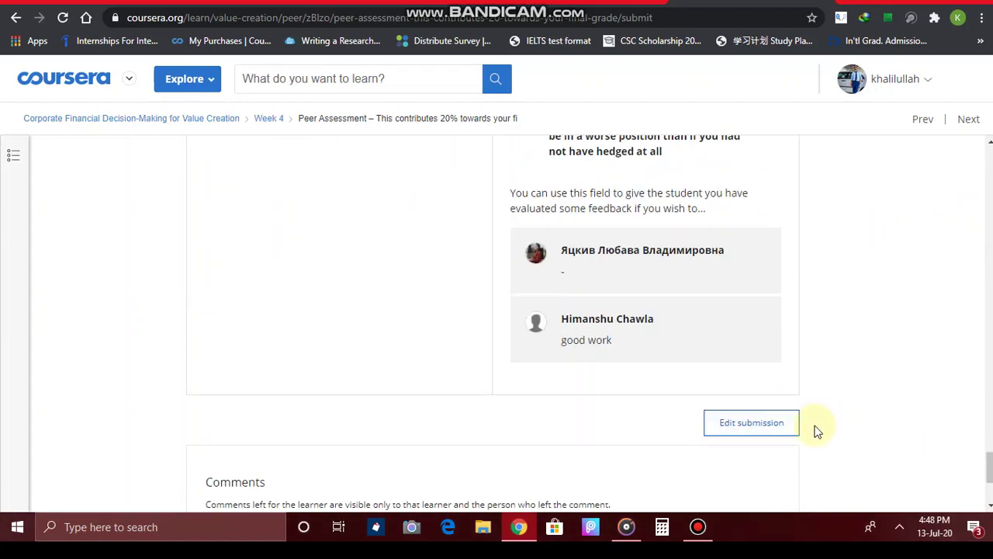
pyautogui.moveTo(989, 465); pyautogui.dragTo(989, 159)
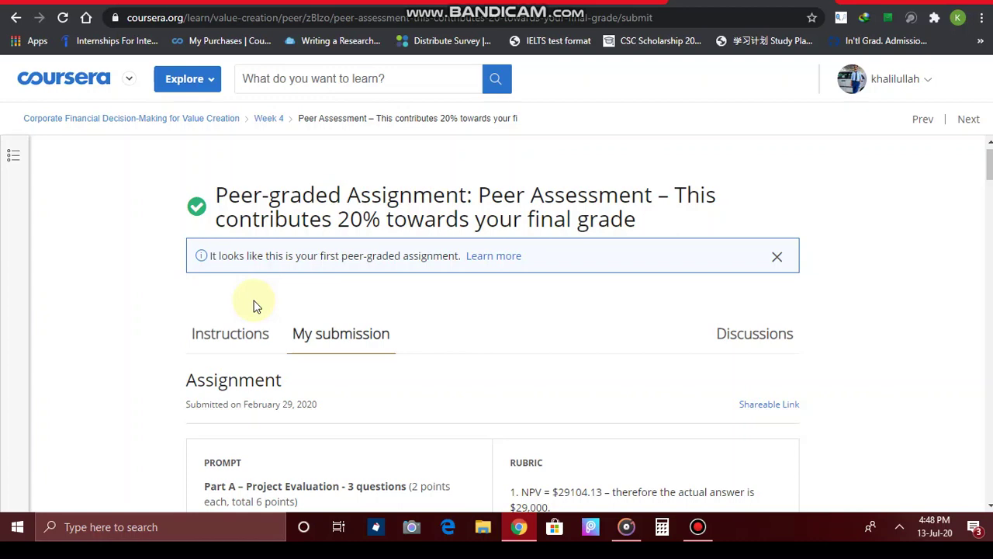
pyautogui.click(122, 118)
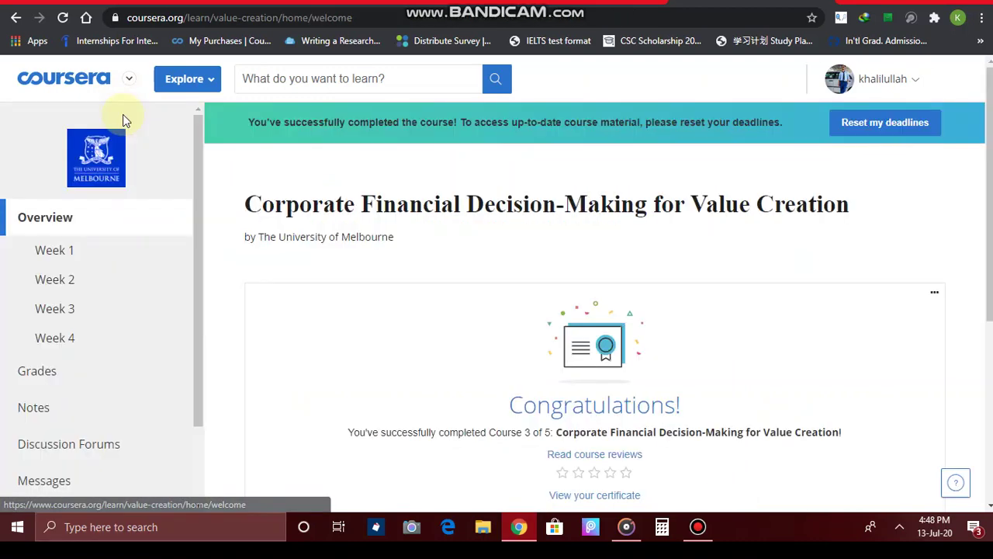
pyautogui.moveTo(199, 215); pyautogui.dragTo(200, 335)
# Step: In the Week 1 forum, read the 'Please Review My assignment someone' thread and return to the thread list
pyautogui.click(84, 349)
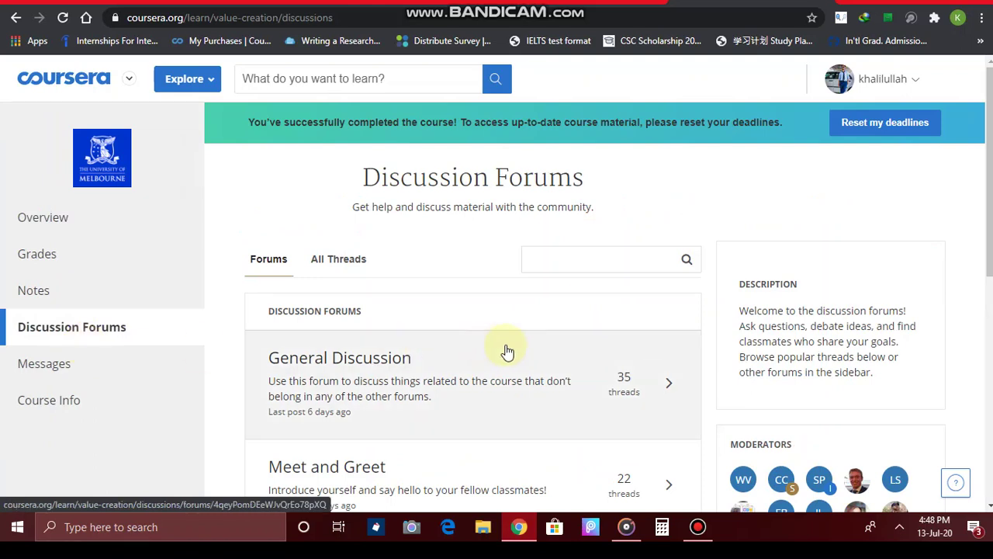
pyautogui.scroll(-3, 473, 349)
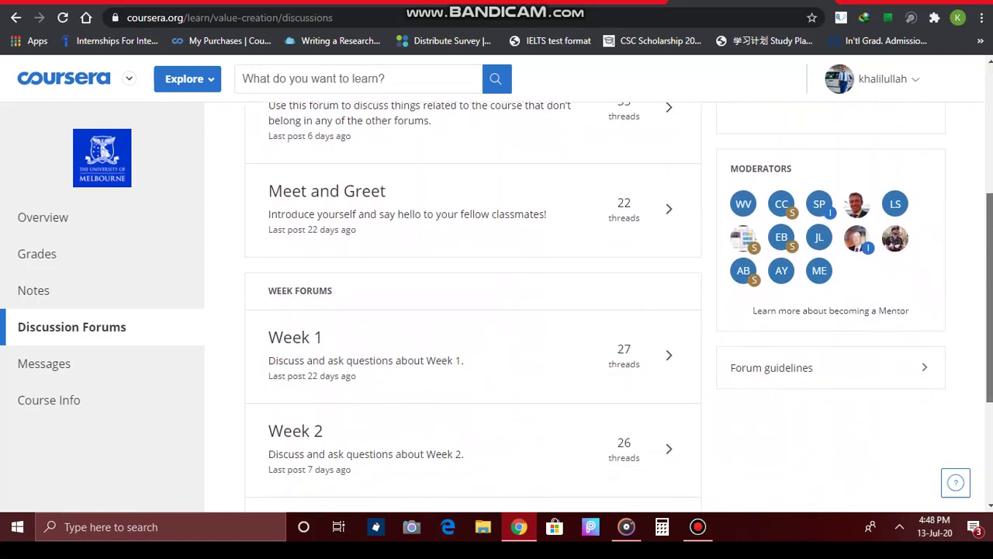
pyautogui.click(432, 379)
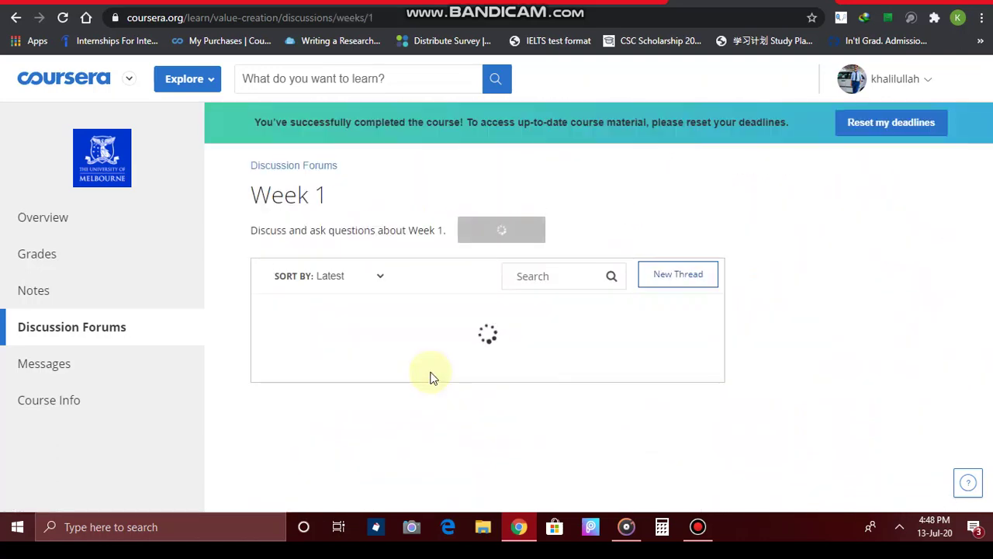
pyautogui.scroll(-1, 432, 378)
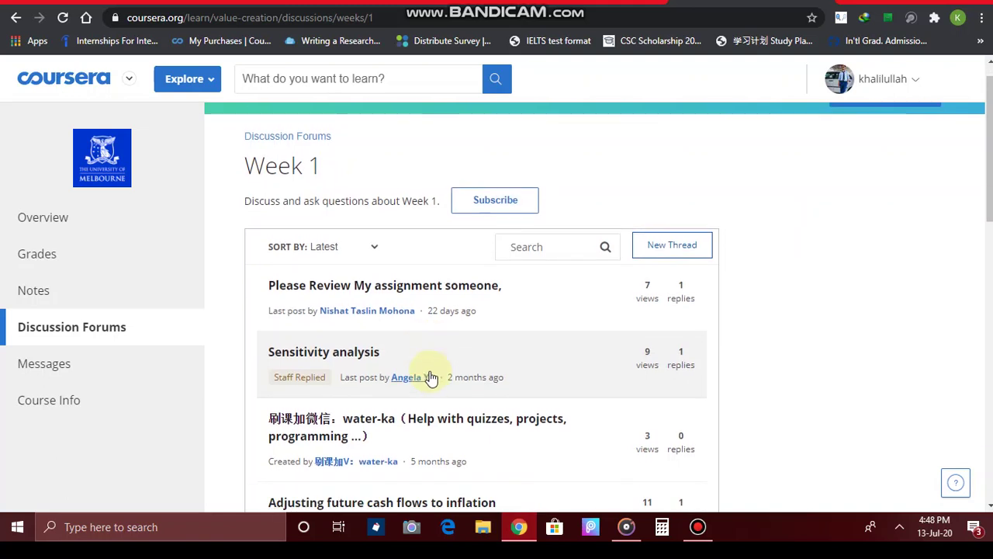
pyautogui.click(426, 295)
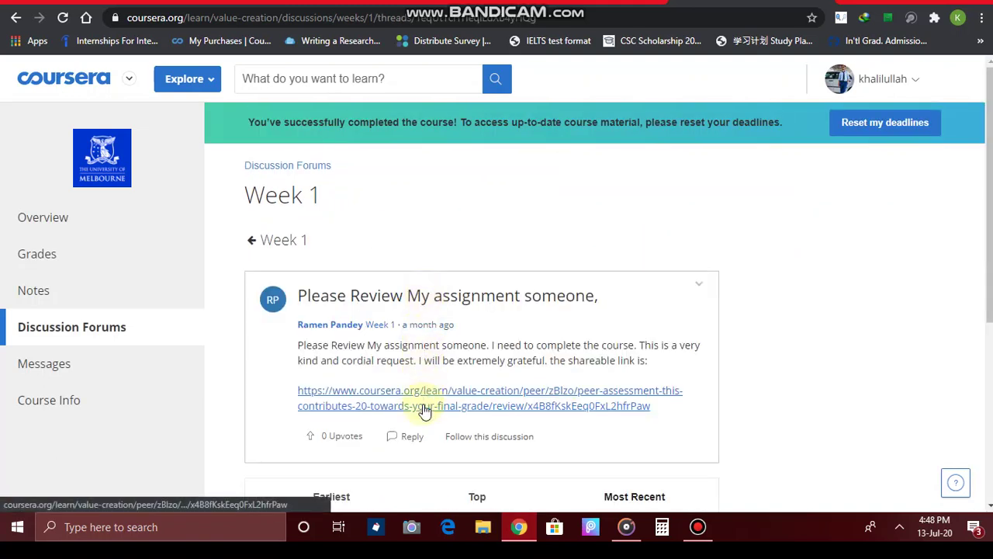
pyautogui.click(256, 245)
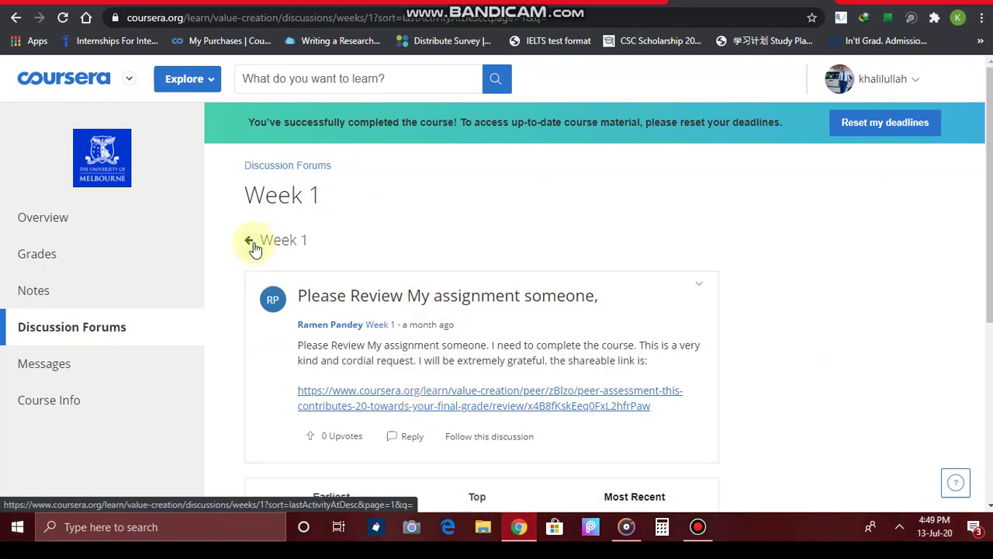
# Step: Move from Overview through Week 3 to Week 4's Final Exam and Assessments section
pyautogui.click(61, 223)
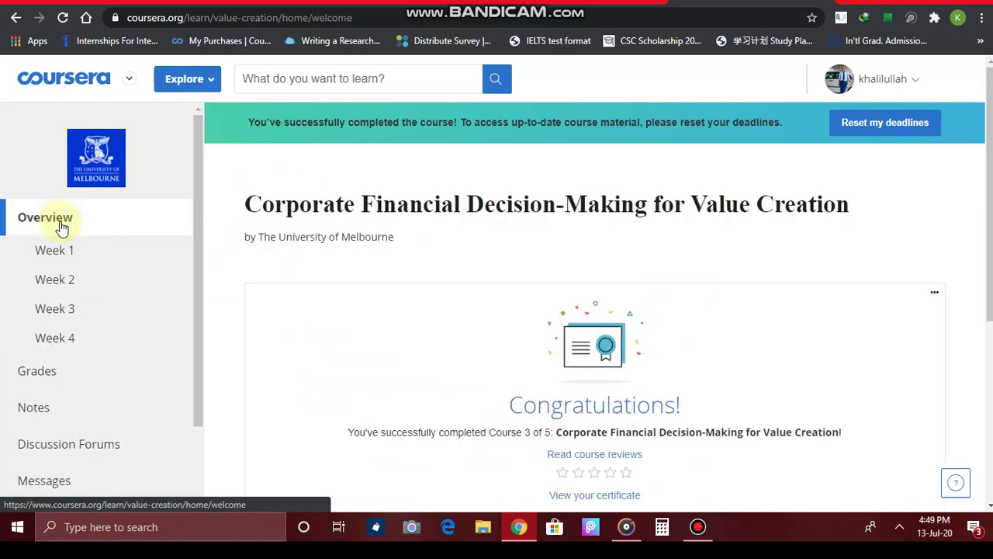
pyautogui.click(100, 315)
pyautogui.click(73, 339)
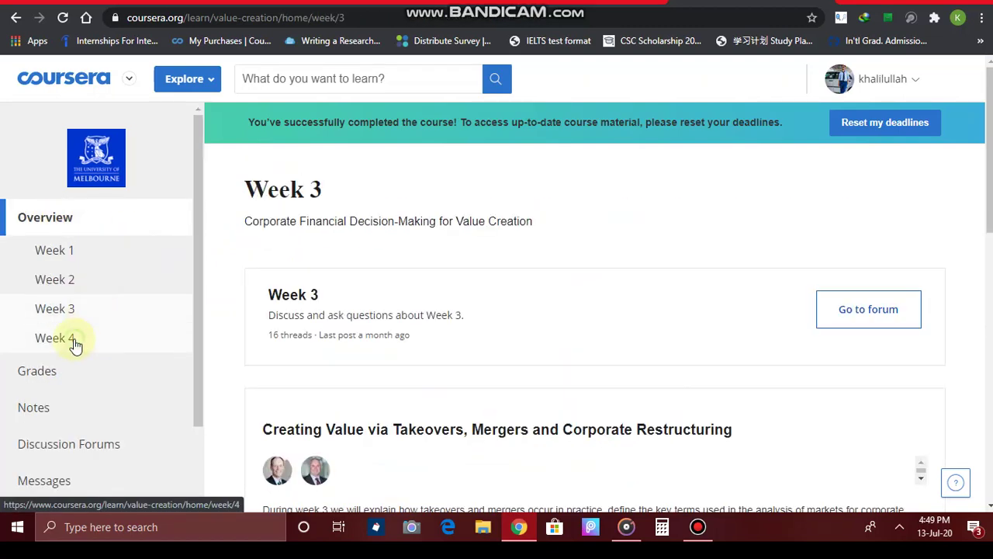
pyautogui.scroll(-10, 672, 295)
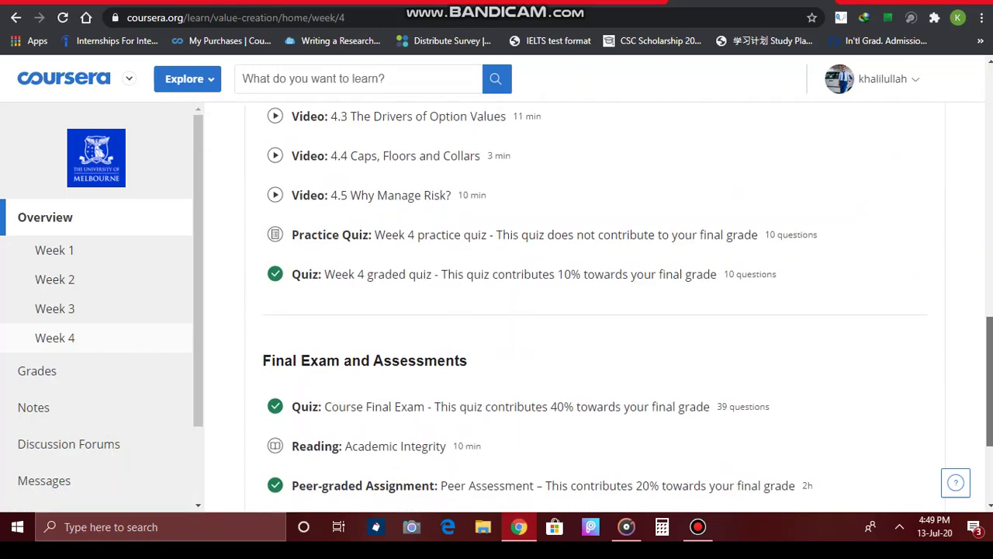
pyautogui.scroll(-2, 497, 395)
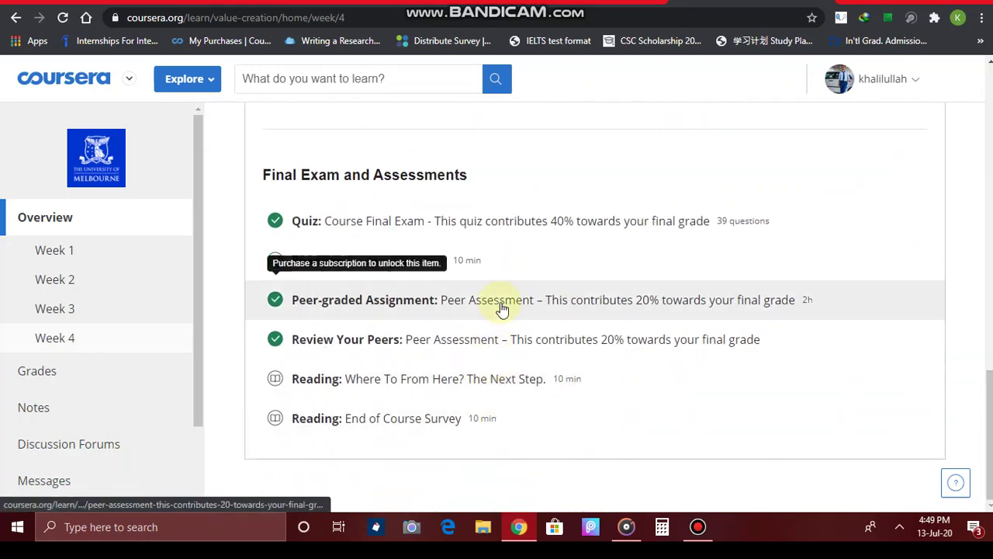
# Step: Open my Peer Assessment submission and copy its Shareable Link address
pyautogui.click(502, 306)
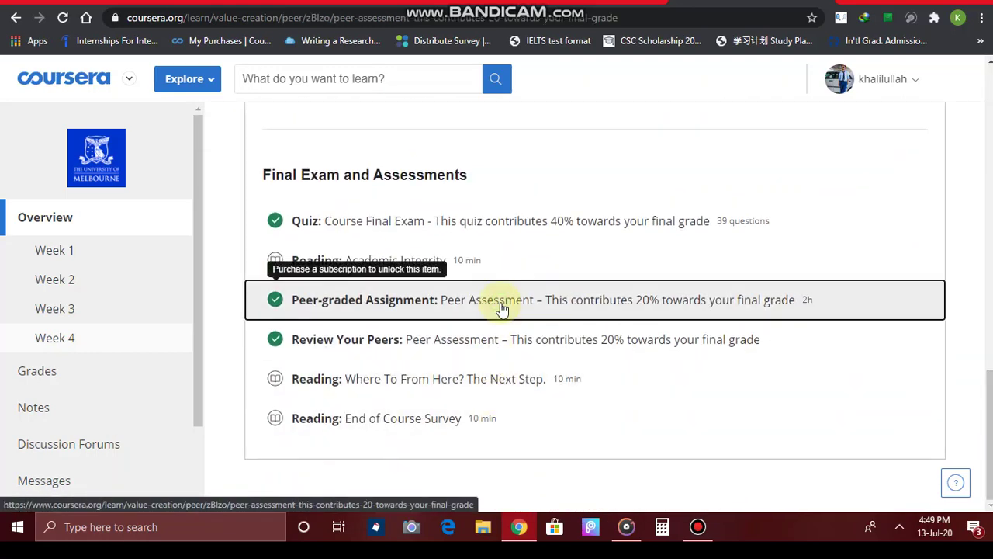
pyautogui.click(362, 365)
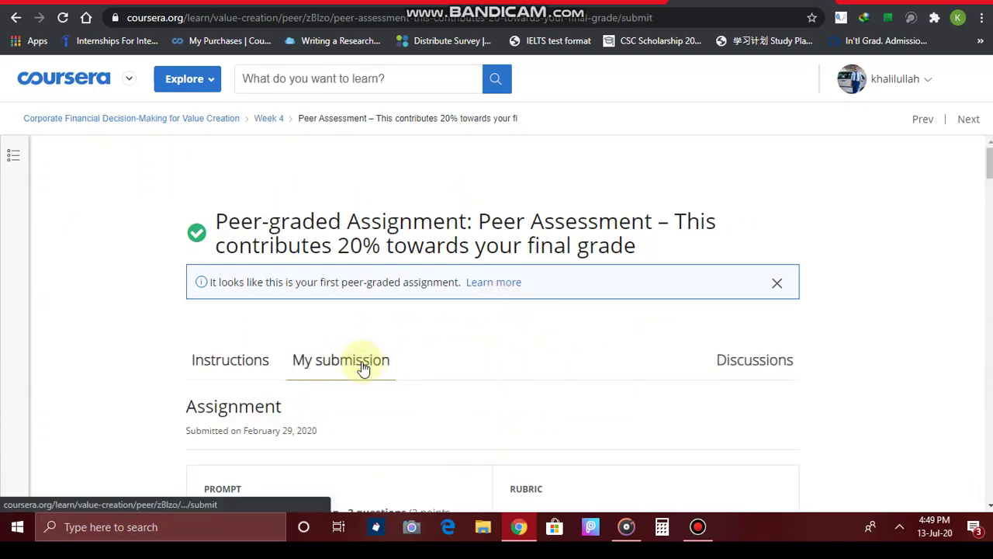
pyautogui.scroll(-3, 496, 326)
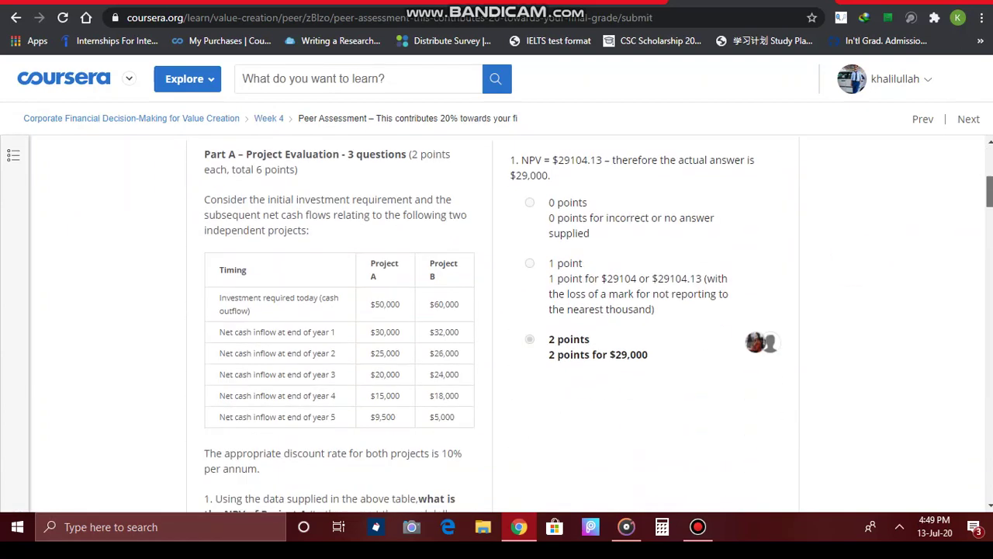
pyautogui.click(771, 225)
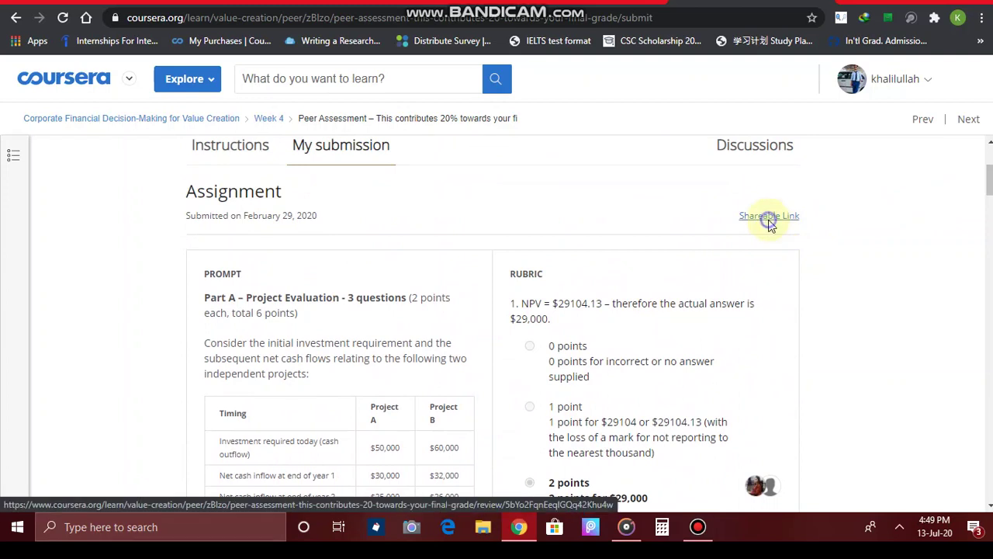
pyautogui.rightClick(770, 223)
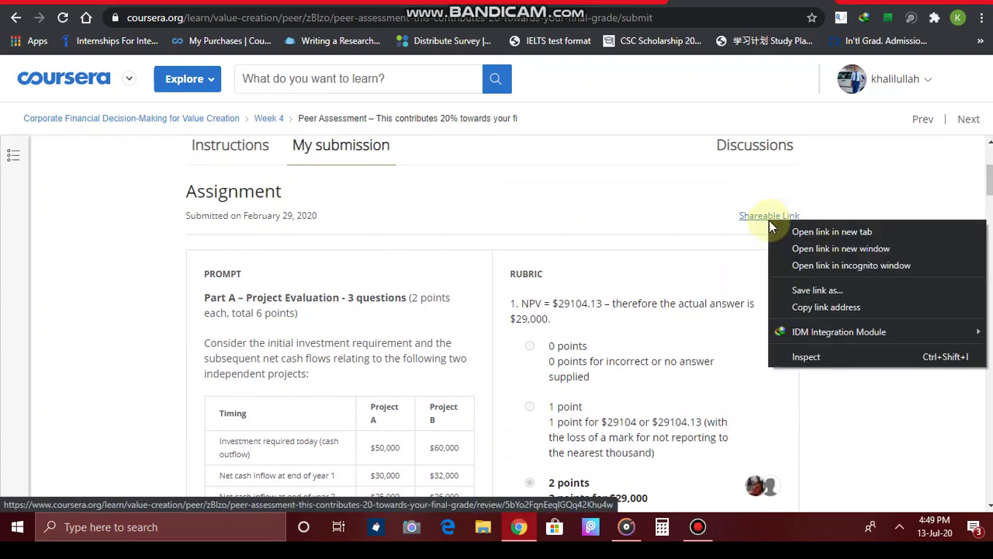
pyautogui.click(824, 306)
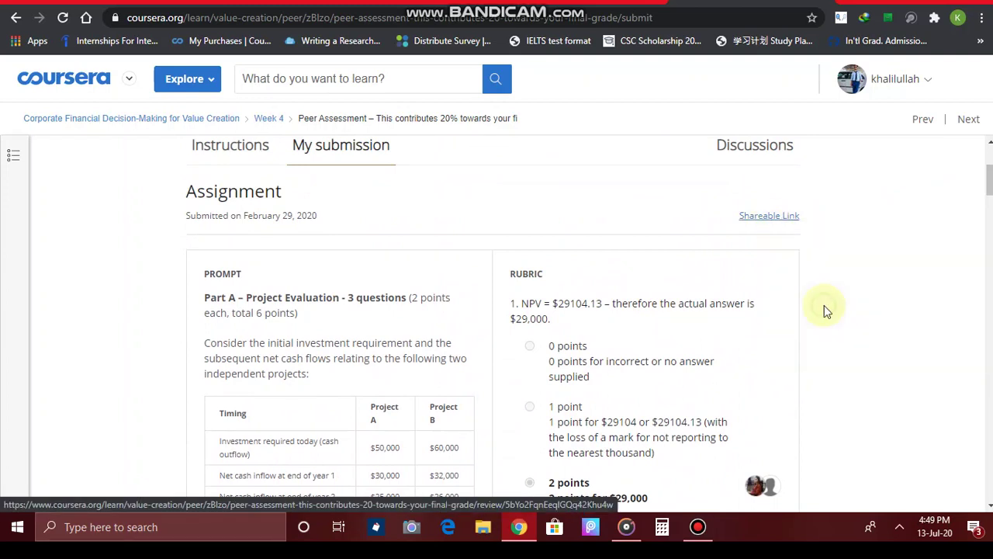
# Step: From the course home, go to Discussion Forums and enter the Week 4 forum
pyautogui.click(49, 118)
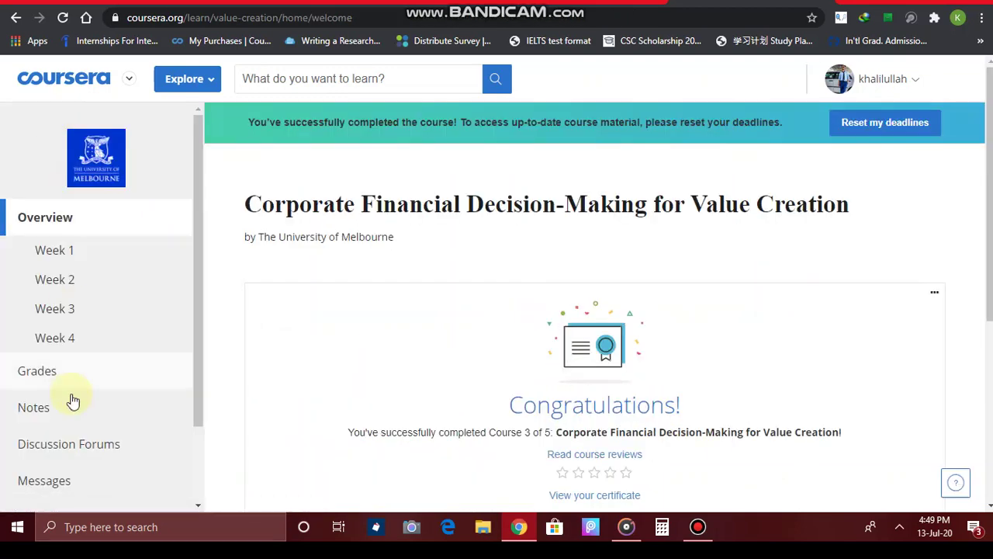
pyautogui.click(70, 443)
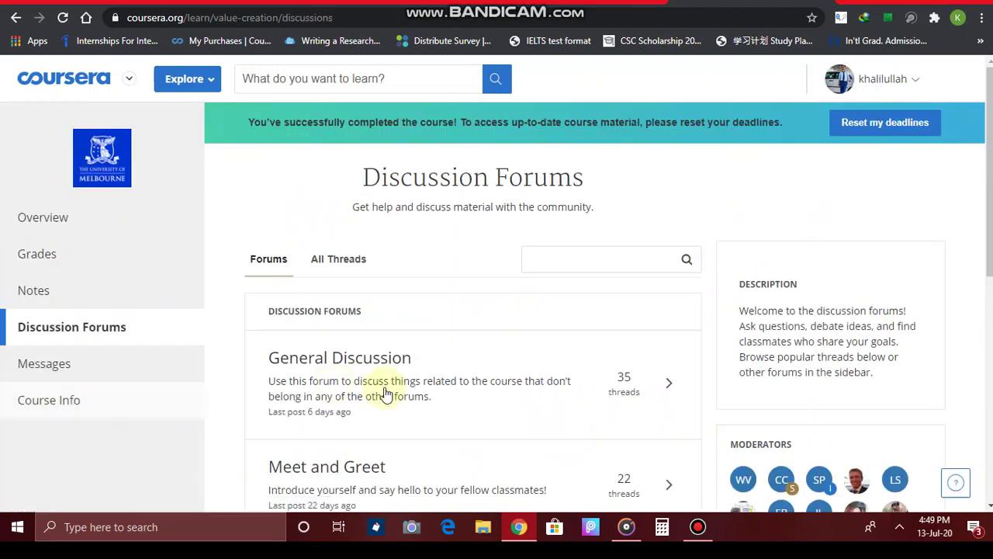
pyautogui.scroll(-7, 411, 399)
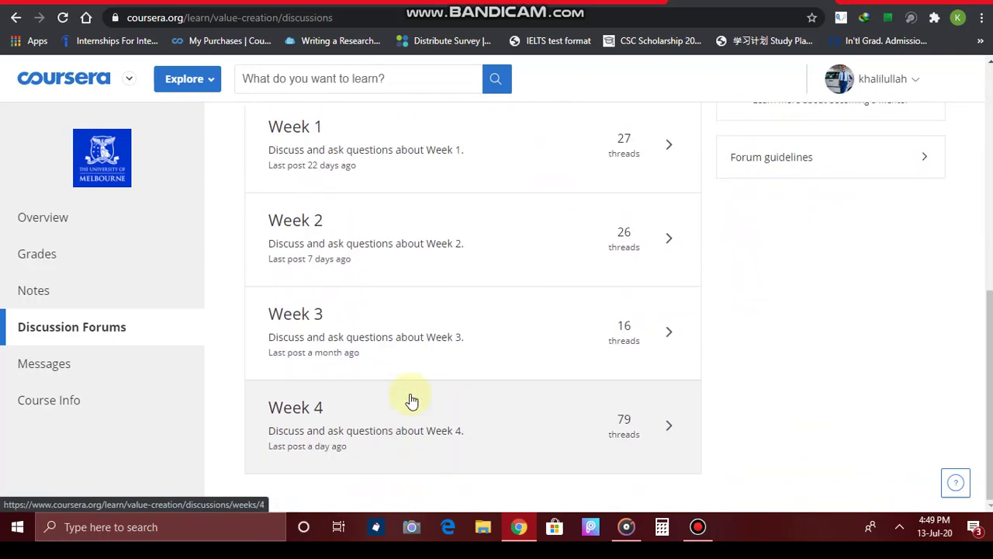
pyautogui.click(417, 439)
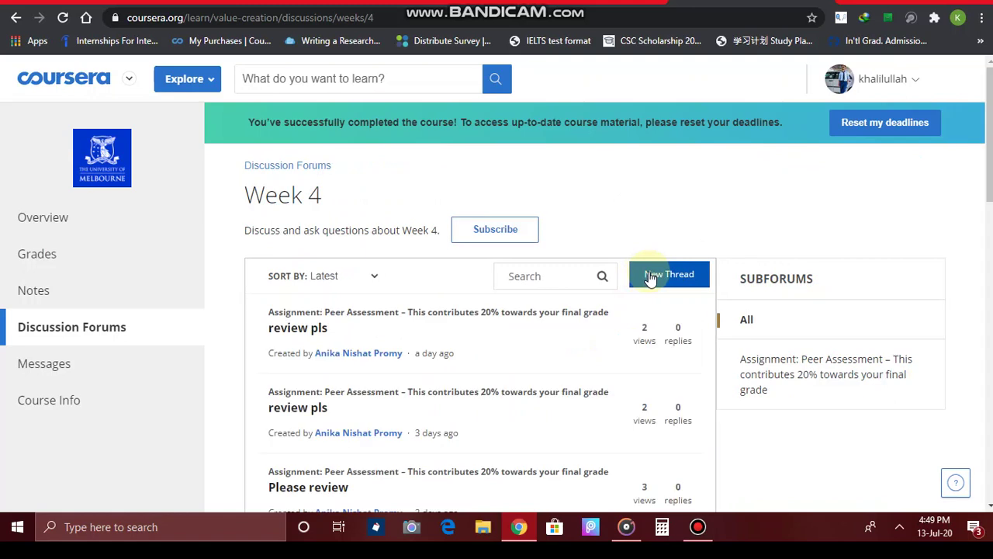
# Step: Start a new thread and paste the copied review link into its body
pyautogui.click(650, 280)
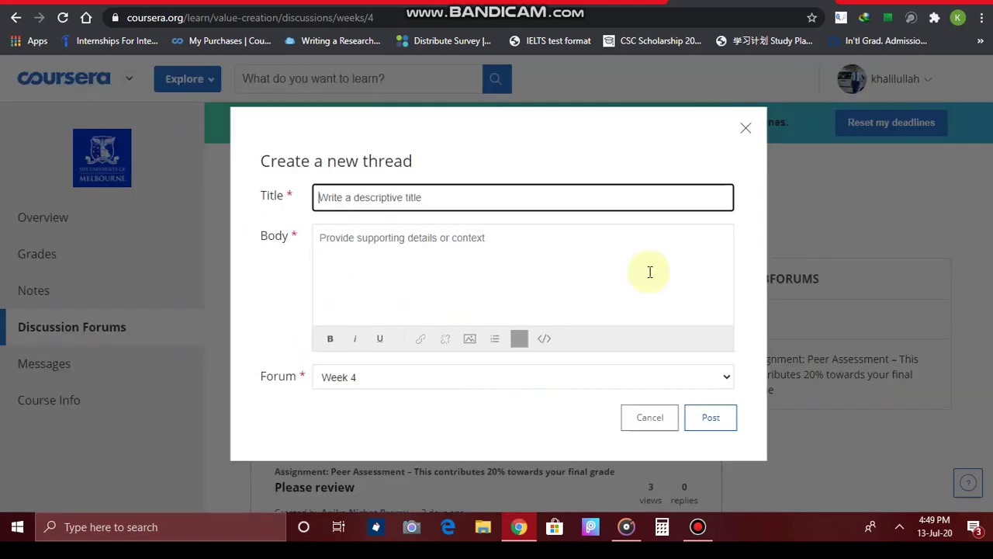
pyautogui.click(462, 270)
pyautogui.hotkey('ctrl', 'v')
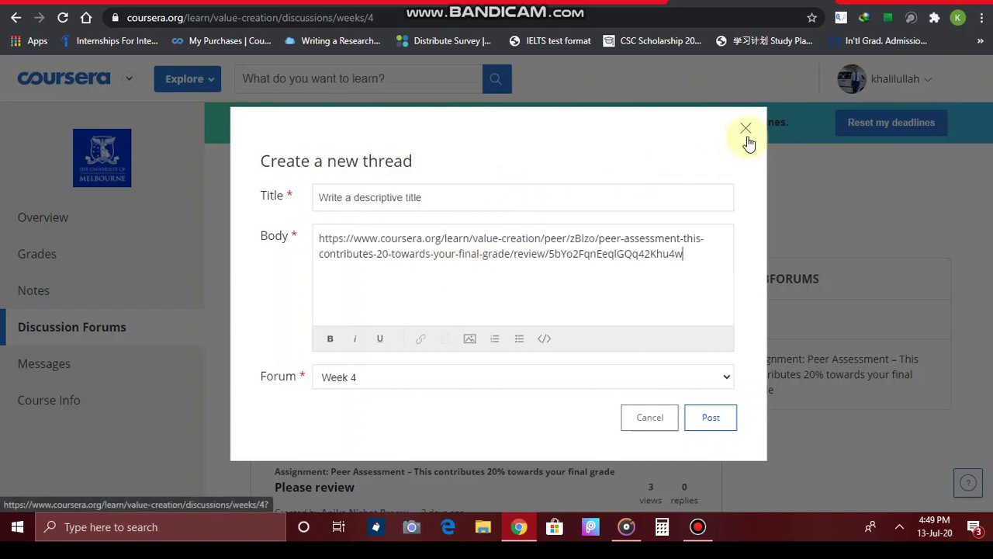
# Step: Title the thread 'ASSIGNMENT 4' and post it
pyautogui.click(601, 189)
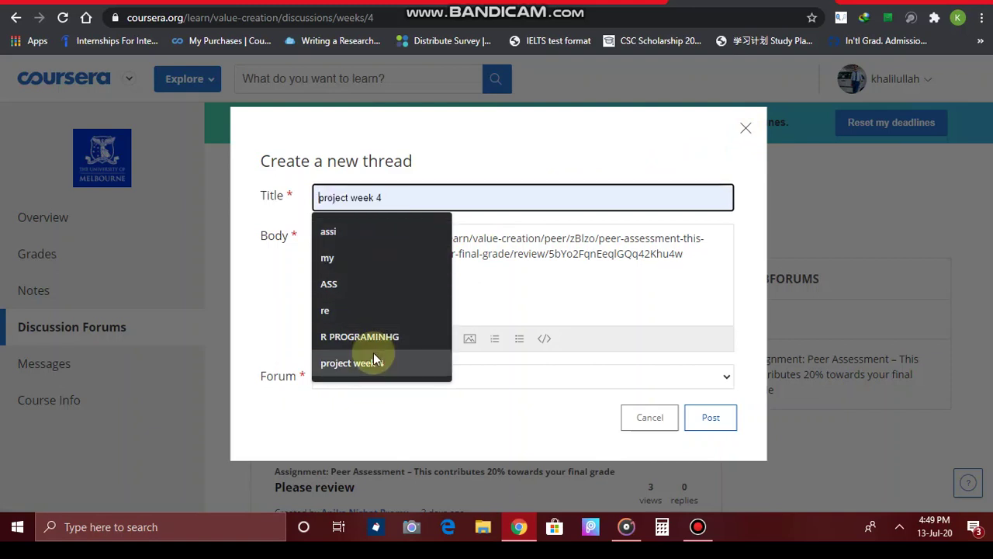
pyautogui.click(362, 283)
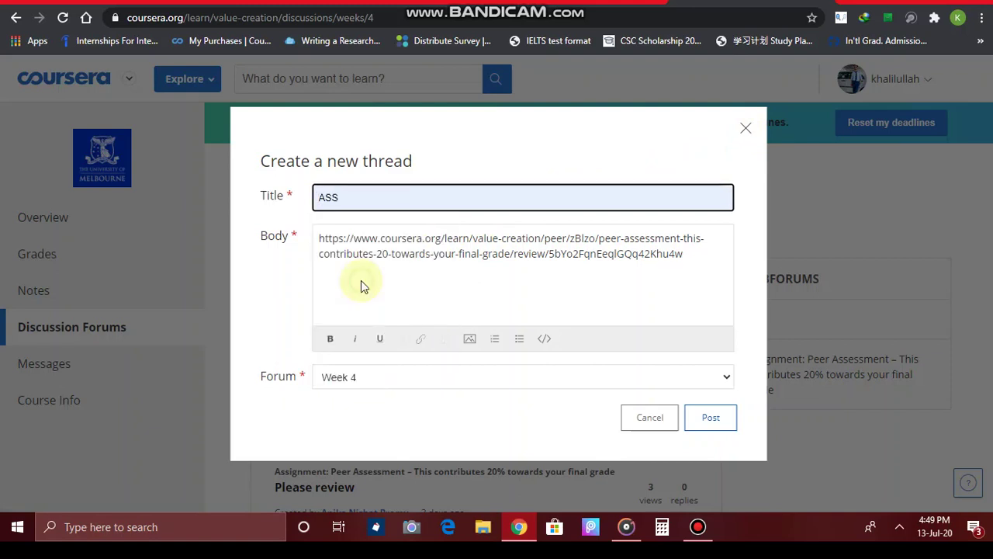
pyautogui.write('i')
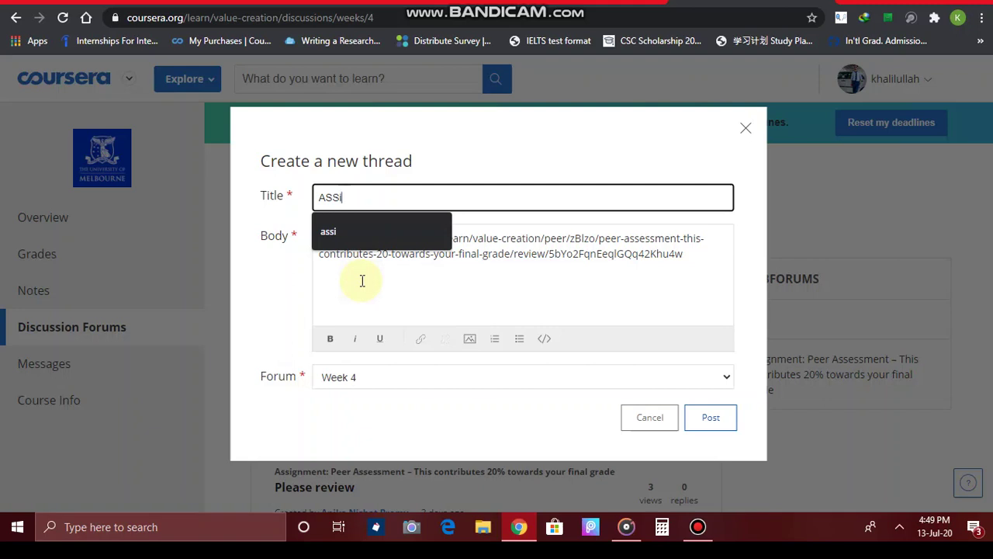
pyautogui.write('gnm')
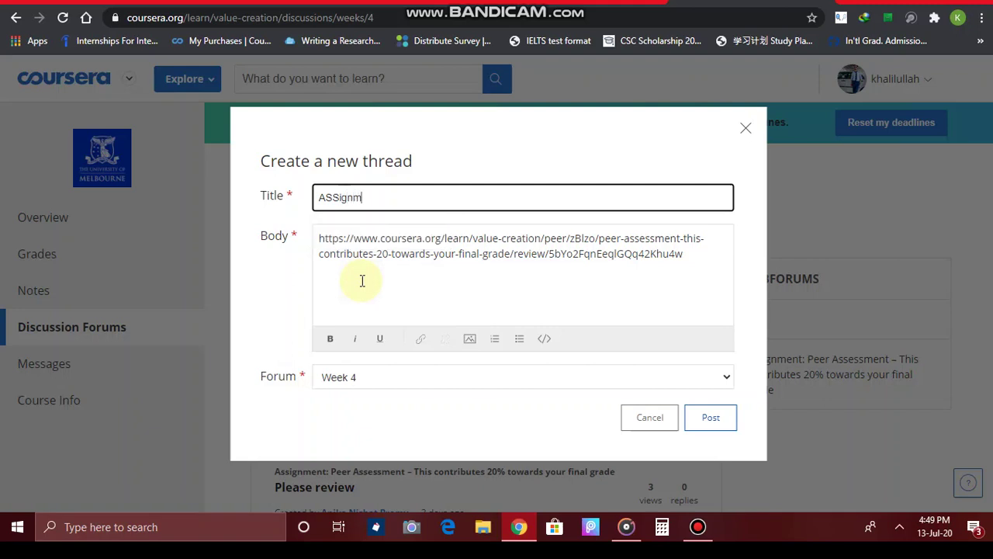
pyautogui.press('BackSpace')
pyautogui.press('BackSpace')
pyautogui.press('BackSpace')
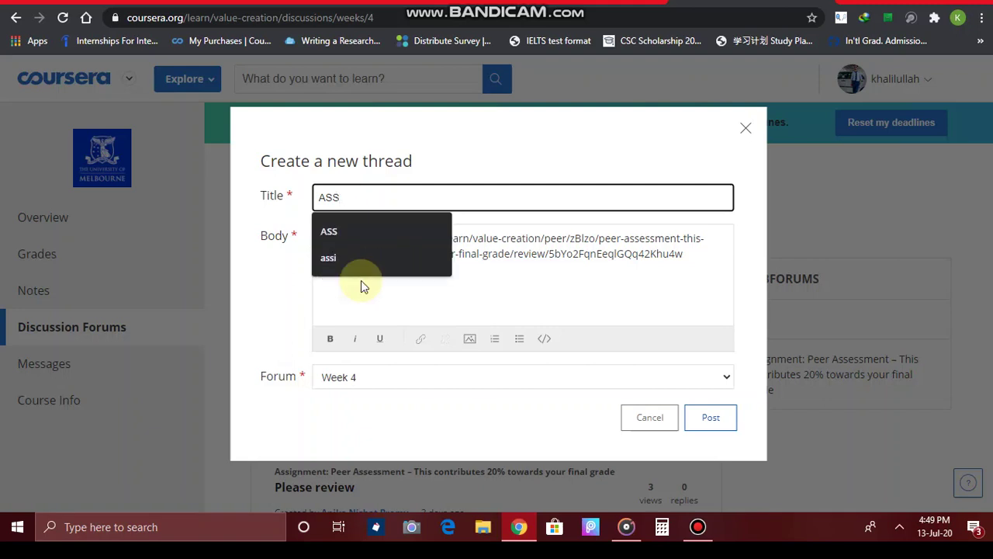
pyautogui.write('IGNM')
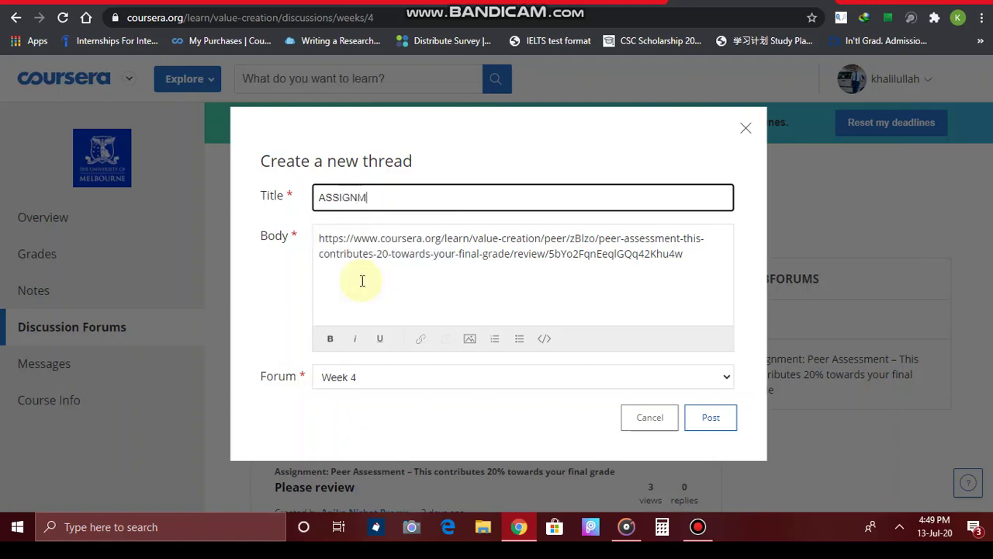
pyautogui.write('ENT 4')
pyautogui.click(714, 426)
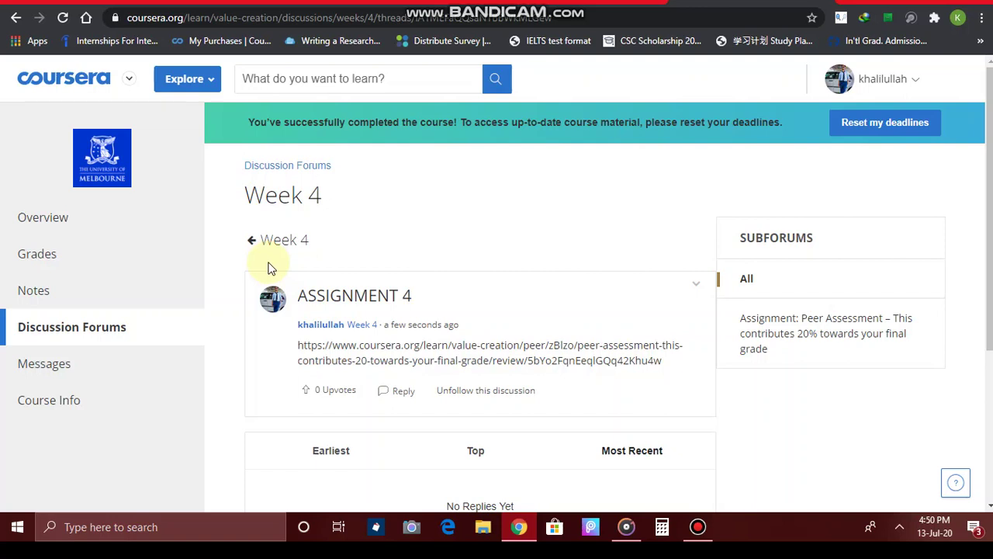
# Step: Return to the course Overview and scroll down to the Congratulations card
pyautogui.click(45, 219)
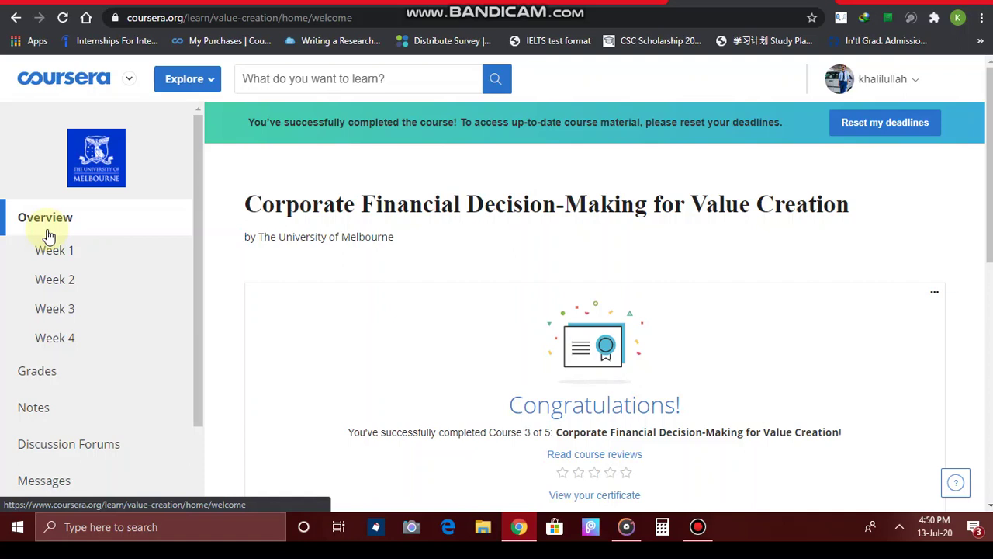
pyautogui.scroll(-1, 48, 236)
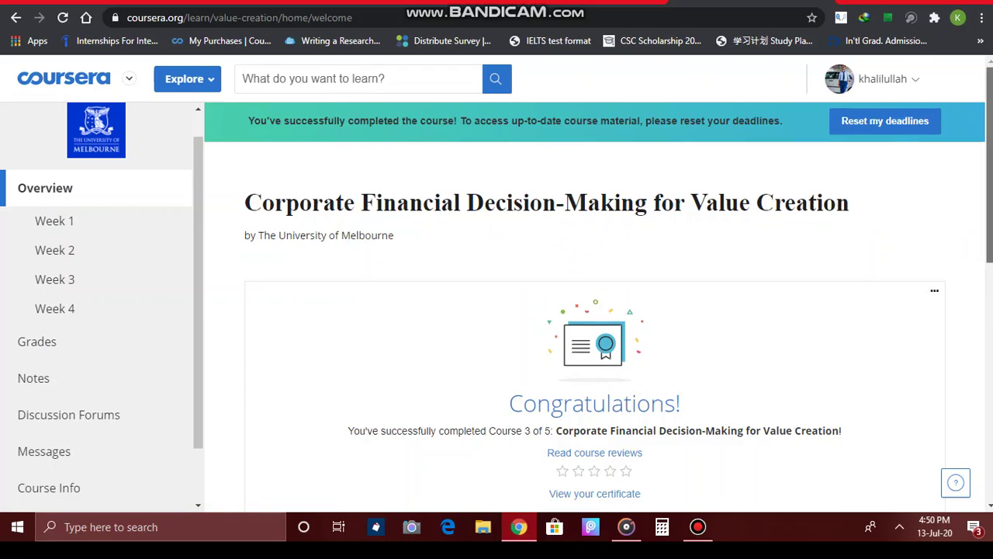
pyautogui.scroll(-2, 987, 194)
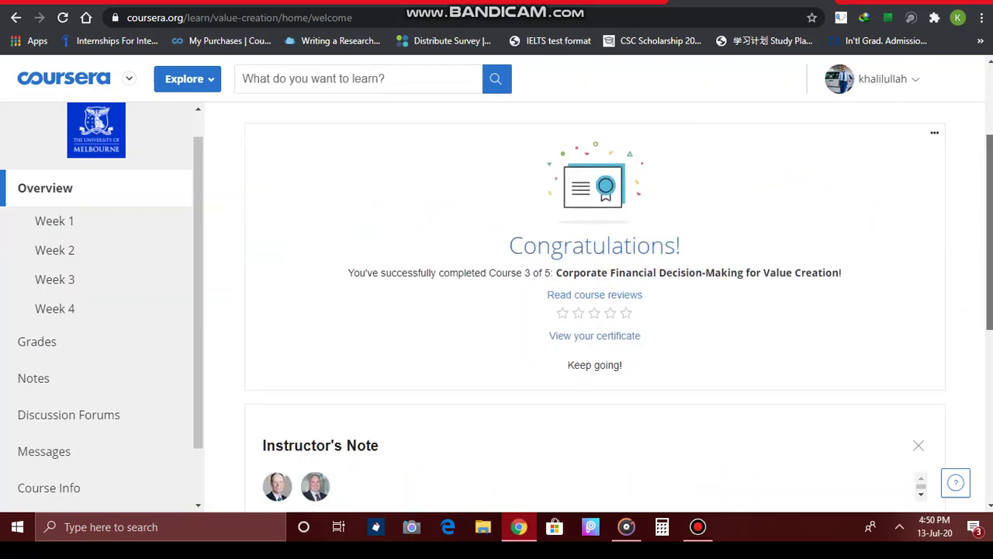
# Step: View the course certificate record and start downloading the certificate
pyautogui.click(618, 342)
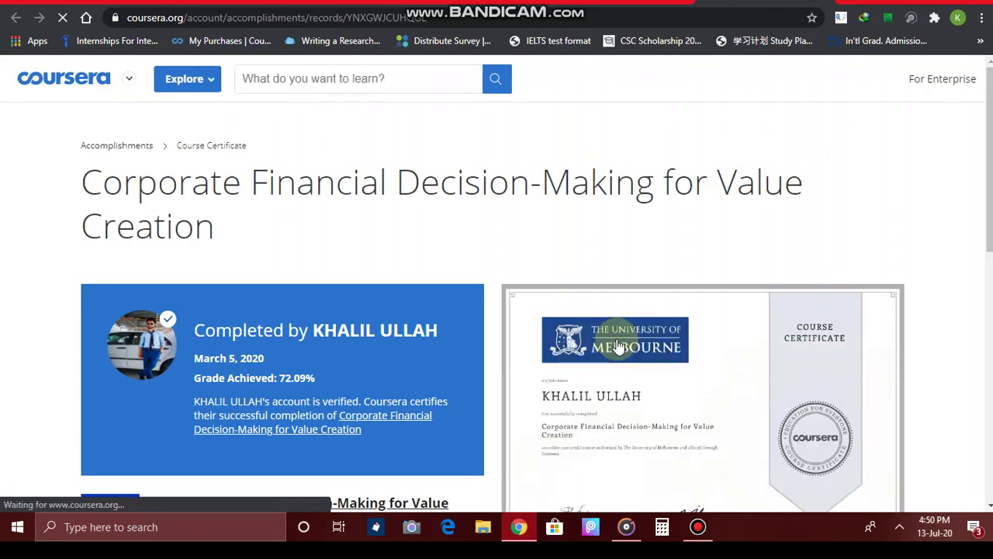
pyautogui.scroll(-3, 618, 345)
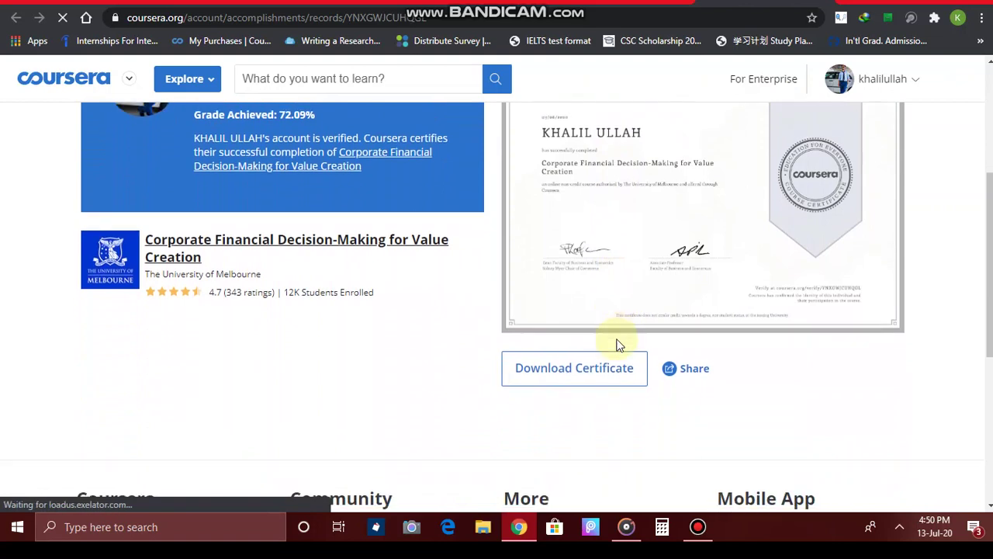
pyautogui.click(625, 388)
# Step: Return to the Corporate Financial Decision-Making welcome page after briefly checking My Purchases
pyautogui.click(795, 0)
pyautogui.click(624, 0)
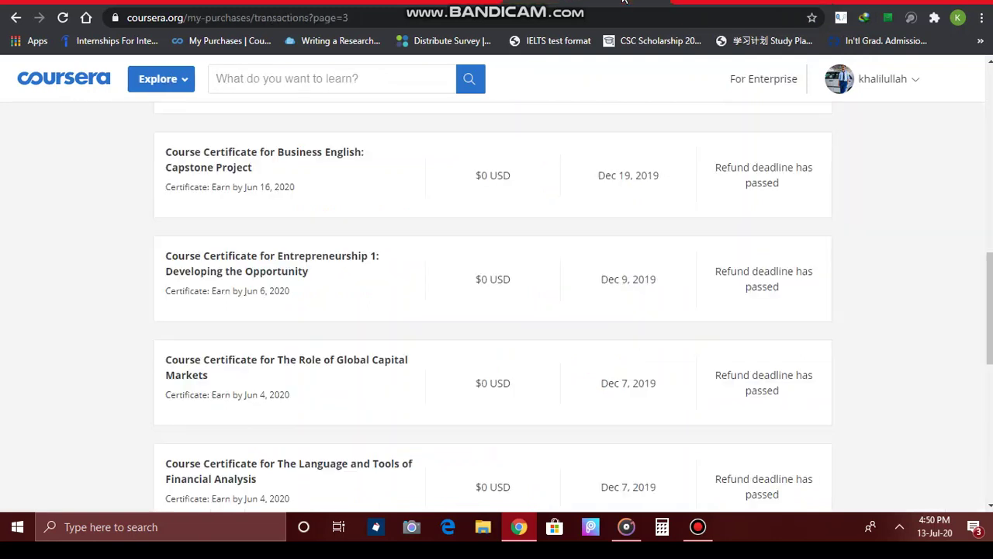
pyautogui.click(663, 2)
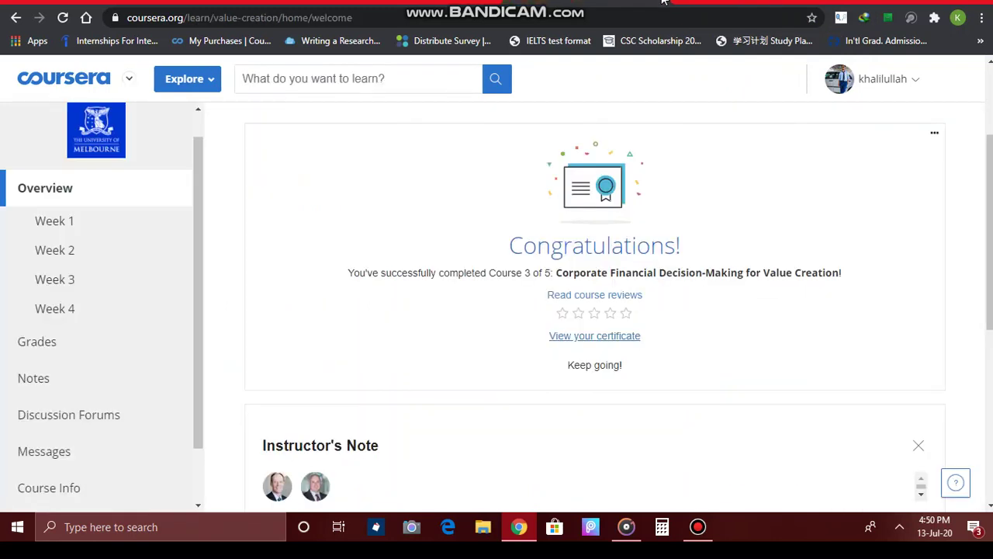